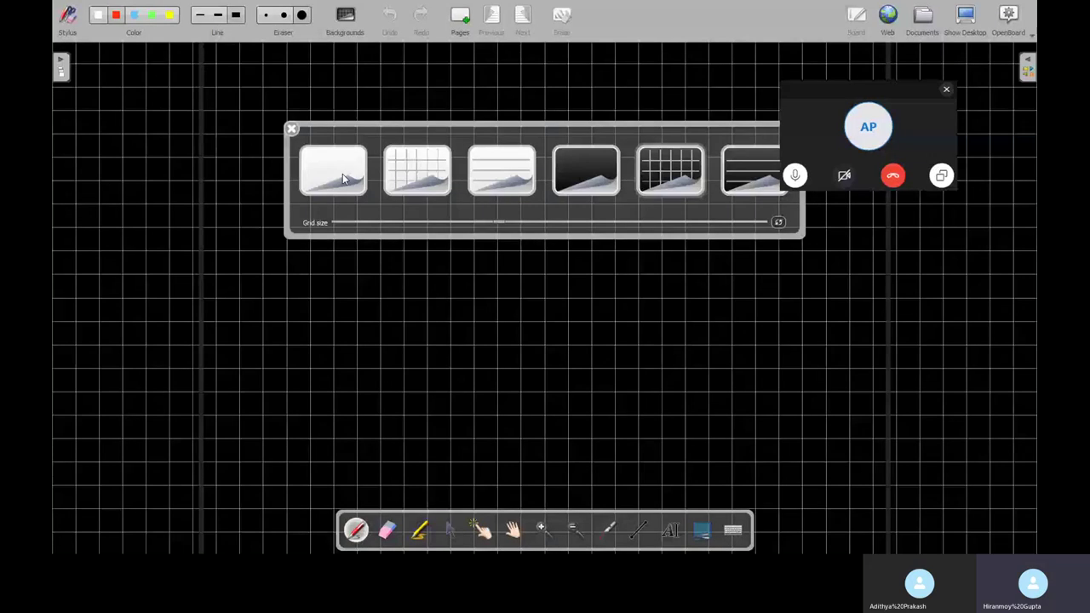
Replace the black grid board with a plain white background and close the background choices
left_click(344, 178)
left_click(291, 129)
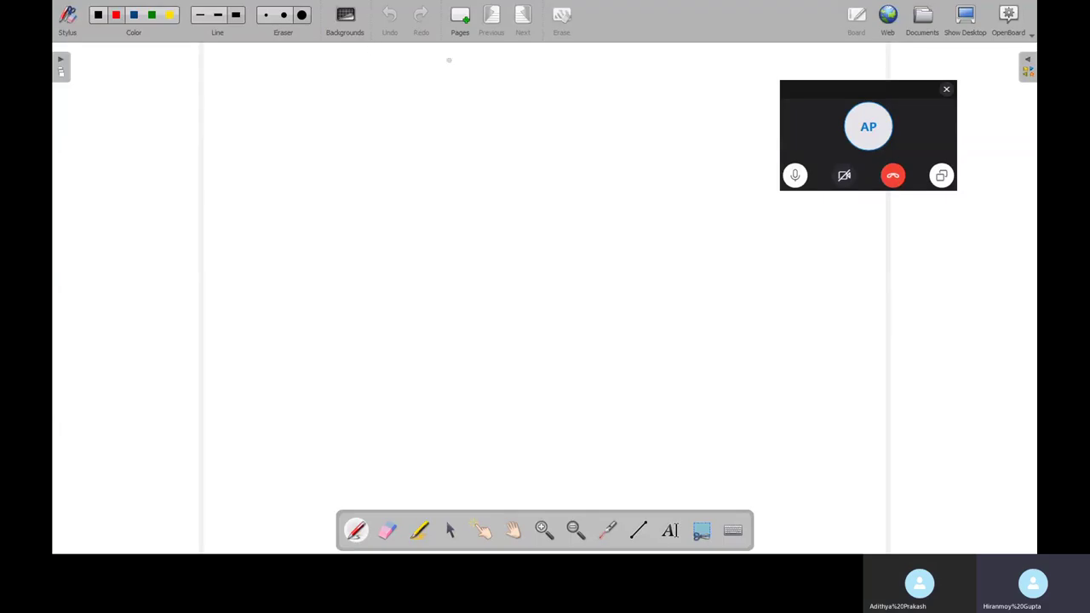
Handwrite 'Prime factorization' in red at top center and underline it, plus a stroke at upper right
mouse_move(420, 62)
left_mouse_down()
mouse_move(417, 92)
mouse_move(418, 76)
mouse_move(442, 85)
left_mouse_up()
mouse_move(448, 75)
left_mouse_down()
mouse_move(449, 86)
mouse_move(490, 87)
left_mouse_up()
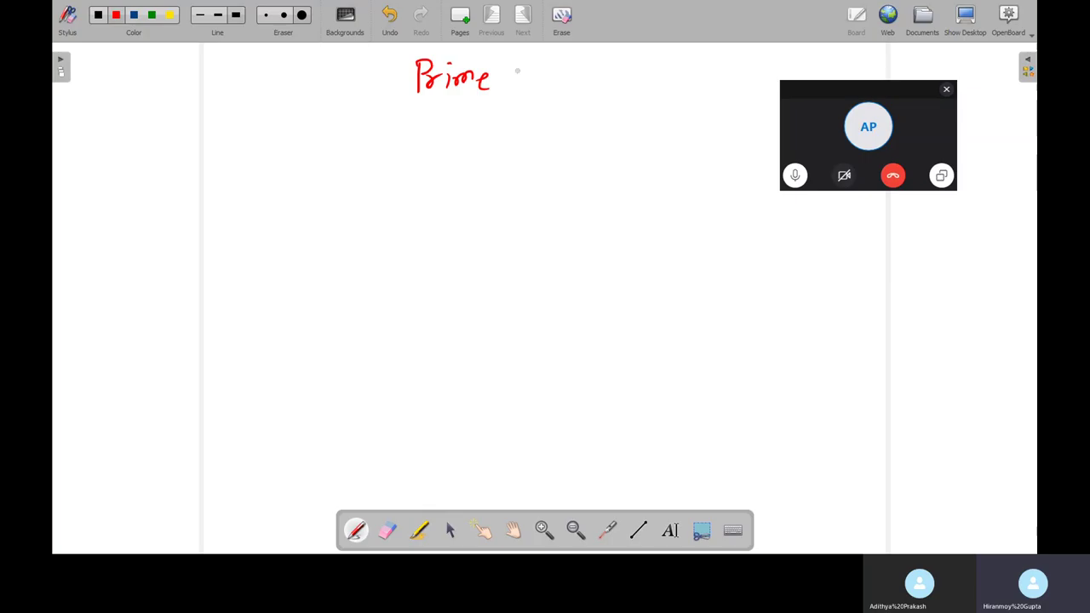
left_click_drag(526, 53, 511, 97)
left_click_drag(503, 84, 536, 89)
mouse_move(553, 75)
left_mouse_down()
mouse_move(552, 89)
mouse_move(565, 89)
left_mouse_up()
left_click_drag(557, 79, 576, 87)
left_click_drag(583, 76, 594, 76)
mouse_move(598, 75)
left_mouse_down()
mouse_move(597, 85)
mouse_move(635, 85)
mouse_move(644, 73)
left_mouse_up()
left_click_drag(645, 75, 670, 74)
left_click_drag(368, 128, 659, 108)
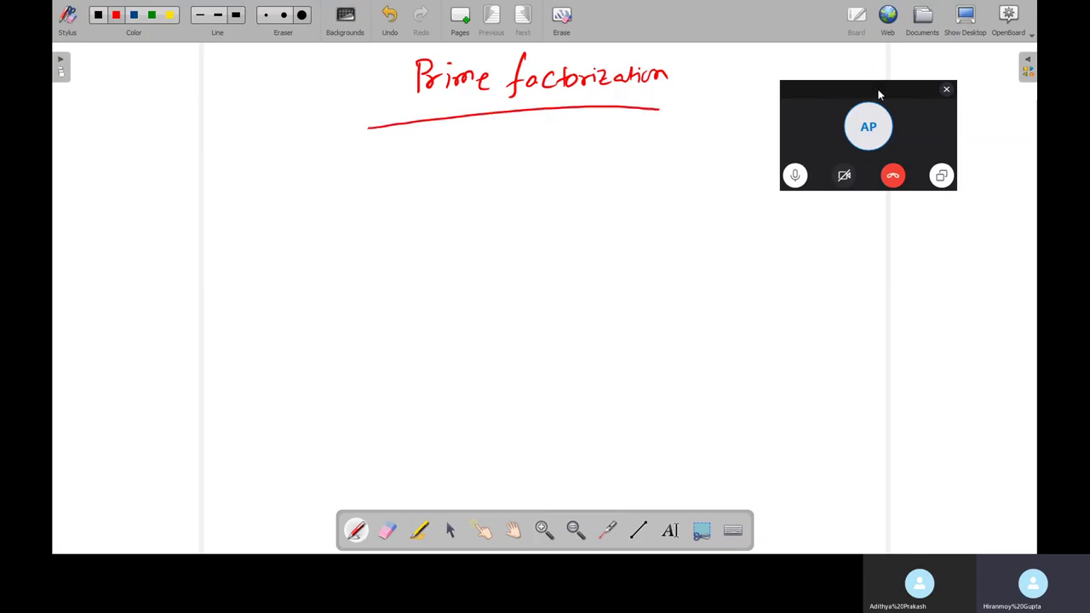
left_click_drag(875, 92, 925, 62)
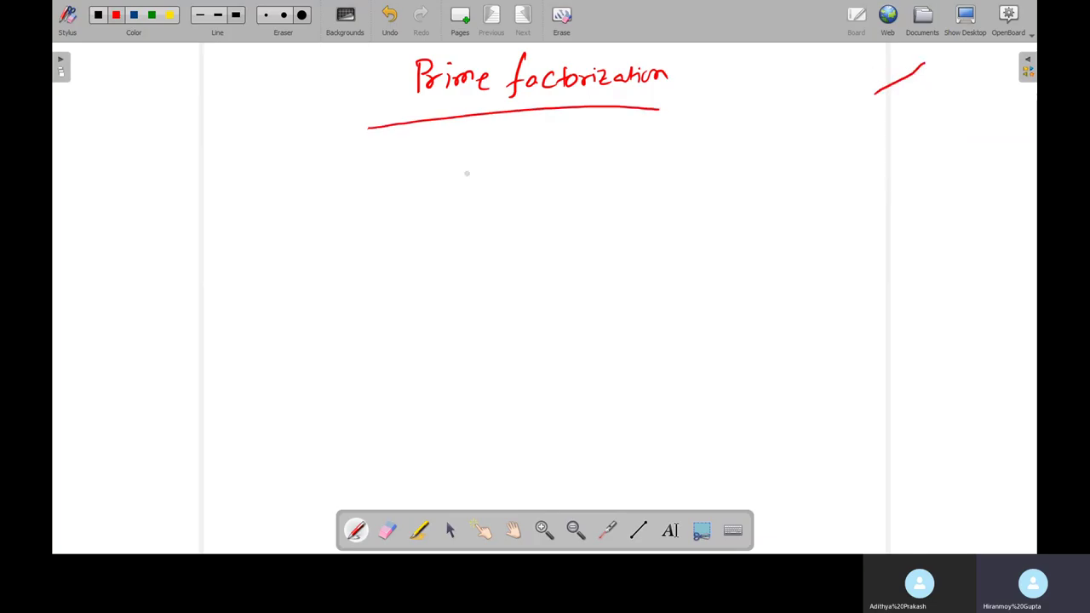
Write 'Prime number –' in red below the title
left_click_drag(236, 165, 236, 191)
mouse_move(233, 162)
left_mouse_down()
mouse_move(245, 175)
mouse_move(315, 178)
mouse_move(448, 157)
left_mouse_up()
mouse_move(461, 156)
left_mouse_down()
mouse_move(523, 161)
mouse_move(533, 146)
left_mouse_up()
mouse_move(533, 136)
left_mouse_down()
mouse_move(535, 160)
mouse_move(547, 158)
left_mouse_up()
left_click_drag(549, 155, 659, 138)
Continue the definition with 'the number is divisible by 1 & itself', bolding 'is'
left_click_drag(674, 138, 675, 140)
mouse_move(692, 134)
left_mouse_down()
mouse_move(686, 146)
mouse_move(725, 141)
left_mouse_up()
mouse_move(737, 120)
left_mouse_down()
mouse_move(739, 143)
mouse_move(780, 128)
left_mouse_up()
mouse_move(781, 134)
left_mouse_down()
mouse_move(789, 120)
mouse_move(805, 132)
left_mouse_up()
mouse_move(809, 128)
left_mouse_down()
mouse_move(877, 118)
mouse_move(862, 163)
left_mouse_up()
mouse_move(908, 116)
left_mouse_down()
mouse_move(907, 131)
mouse_move(959, 127)
left_mouse_up()
mouse_move(685, 181)
left_mouse_down()
mouse_move(684, 193)
mouse_move(720, 182)
left_mouse_up()
left_click_drag(726, 171, 735, 196)
left_click_drag(739, 178, 751, 177)
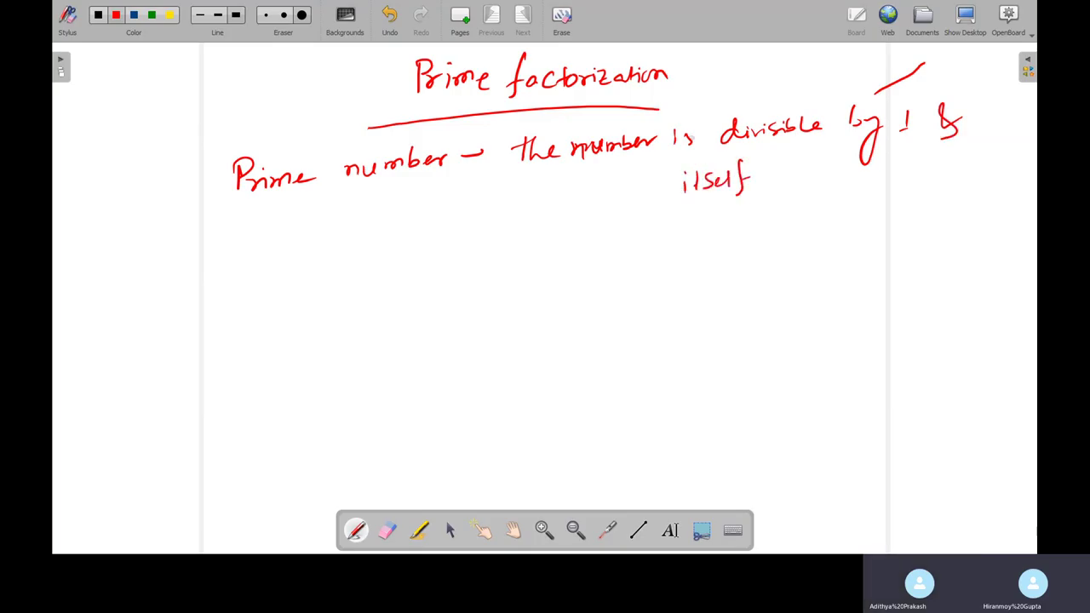
left_click_drag(702, 129, 674, 159)
Write the example primes 'Ex: 2, 3, 5, 7, 11, 17, 19, 23' below the definition
mouse_move(362, 246)
left_mouse_down()
mouse_move(366, 271)
mouse_move(399, 253)
left_mouse_up()
mouse_move(444, 242)
left_mouse_down()
mouse_move(440, 260)
mouse_move(450, 259)
left_mouse_up()
left_click_drag(460, 254, 487, 250)
mouse_move(502, 238)
left_mouse_down()
mouse_move(501, 252)
mouse_move(509, 233)
left_mouse_up()
mouse_move(523, 242)
left_mouse_down()
mouse_move(521, 257)
mouse_move(556, 250)
left_mouse_up()
left_click_drag(569, 230, 582, 240)
mouse_move(598, 240)
left_mouse_down()
mouse_move(596, 249)
mouse_move(613, 237)
mouse_move(672, 238)
left_mouse_up()
mouse_move(694, 226)
left_mouse_down()
mouse_move(691, 239)
mouse_move(727, 232)
mouse_move(739, 245)
mouse_move(756, 217)
mouse_move(760, 226)
left_mouse_up()
left_click_drag(770, 204, 775, 226)
left_click_drag(795, 221, 790, 232)
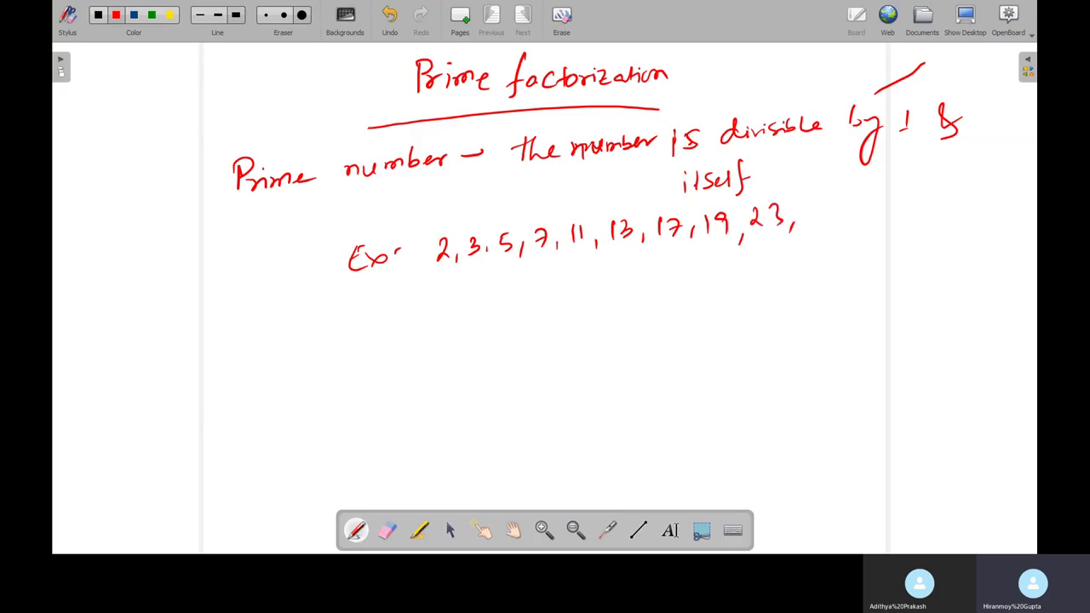
End the example list with three dots and a dash after 23
left_click(814, 208)
left_click(836, 204)
left_click(859, 203)
left_click_drag(888, 201, 896, 198)
Write '6 = 2×3' below the examples
mouse_move(307, 326)
left_mouse_down()
mouse_move(289, 345)
mouse_move(342, 334)
left_mouse_up()
left_click_drag(333, 342, 404, 344)
mouse_move(403, 323)
left_mouse_down()
mouse_move(389, 346)
mouse_move(410, 344)
left_mouse_up()
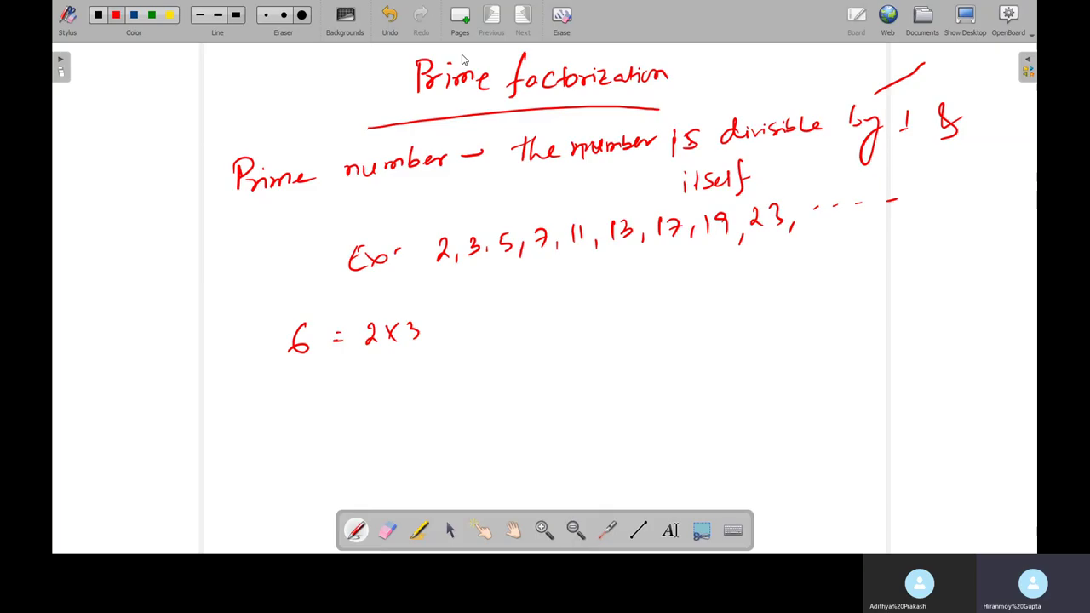
Start a new blank page and write '18,' at its top
left_click(460, 14)
left_click_drag(276, 96, 276, 125)
mouse_move(288, 102)
left_mouse_down()
mouse_move(290, 122)
mouse_move(295, 100)
mouse_move(387, 125)
left_mouse_up()
left_click(315, 119)
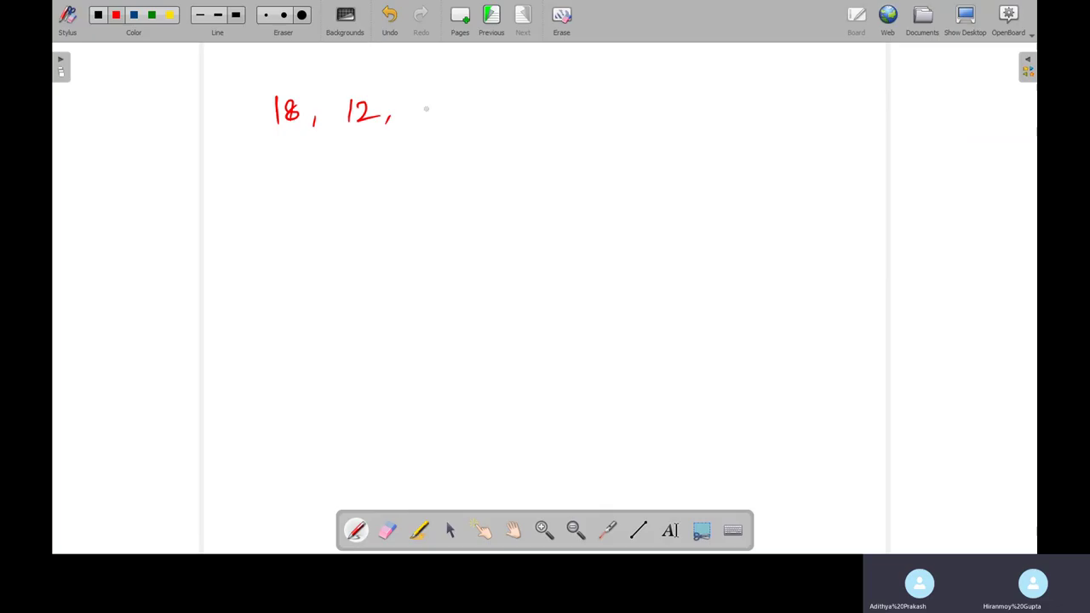
Add 9 to the number list and write '18 = 2×3×3' below it
left_click_drag(436, 102, 438, 124)
mouse_move(304, 180)
left_mouse_down()
mouse_move(304, 203)
mouse_move(326, 187)
left_mouse_up()
left_click_drag(350, 184, 394, 193)
mouse_move(405, 179)
left_mouse_down()
mouse_move(414, 190)
mouse_move(404, 192)
mouse_move(433, 181)
mouse_move(425, 191)
mouse_move(458, 187)
left_mouse_up()
mouse_move(457, 175)
left_mouse_down()
mouse_move(450, 188)
mouse_move(477, 179)
mouse_move(472, 190)
left_mouse_up()
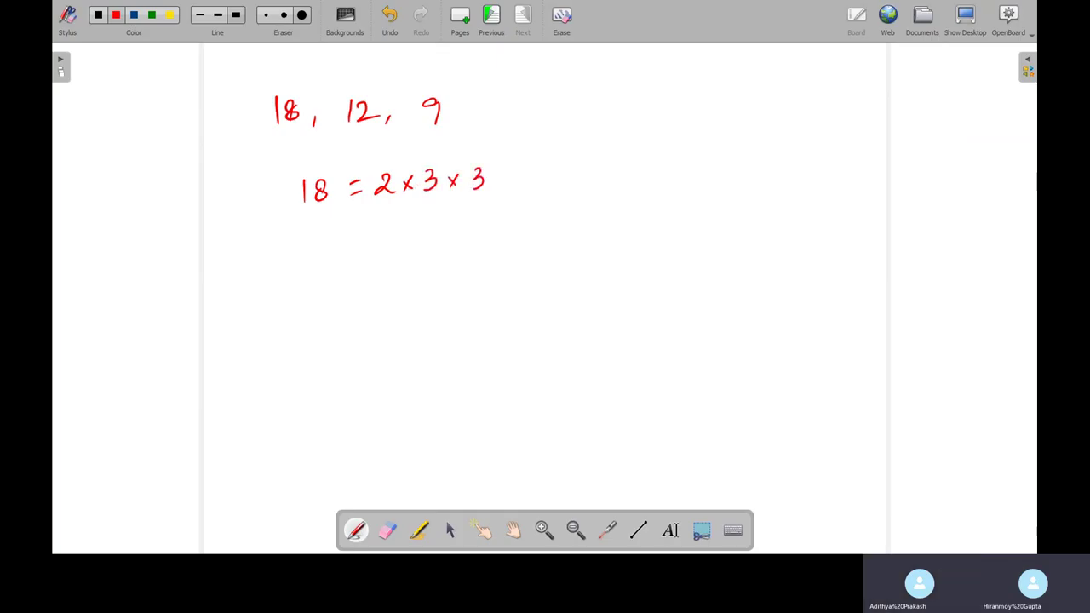
Write '12 = 2×2×3' on the next line
mouse_move(307, 229)
left_mouse_down()
mouse_move(306, 256)
mouse_move(328, 233)
mouse_move(339, 253)
left_mouse_up()
left_click_drag(355, 239, 364, 239)
left_click_drag(357, 246, 421, 244)
mouse_move(420, 233)
left_mouse_down()
mouse_move(414, 245)
mouse_move(452, 243)
left_mouse_up()
left_click_drag(472, 226, 473, 246)
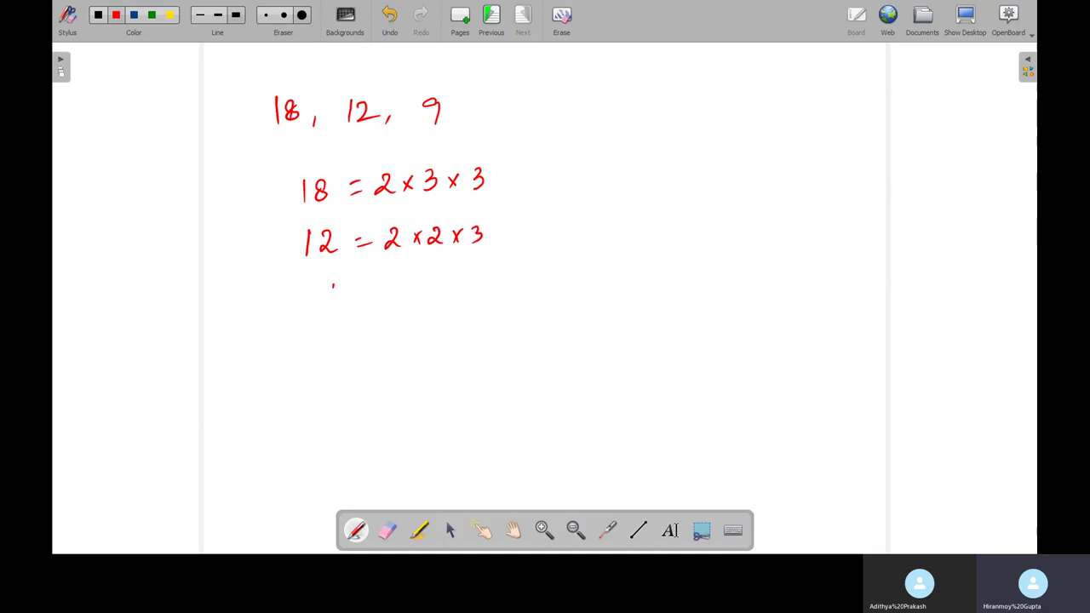
Write '9 = 3×3' and tick the last 3 in the 18, 12 and 9 rows
mouse_move(334, 283)
left_mouse_down()
mouse_move(333, 311)
mouse_move(372, 285)
left_mouse_up()
left_click_drag(364, 297, 432, 289)
mouse_move(432, 278)
left_mouse_down()
mouse_move(423, 289)
mouse_move(444, 292)
left_mouse_up()
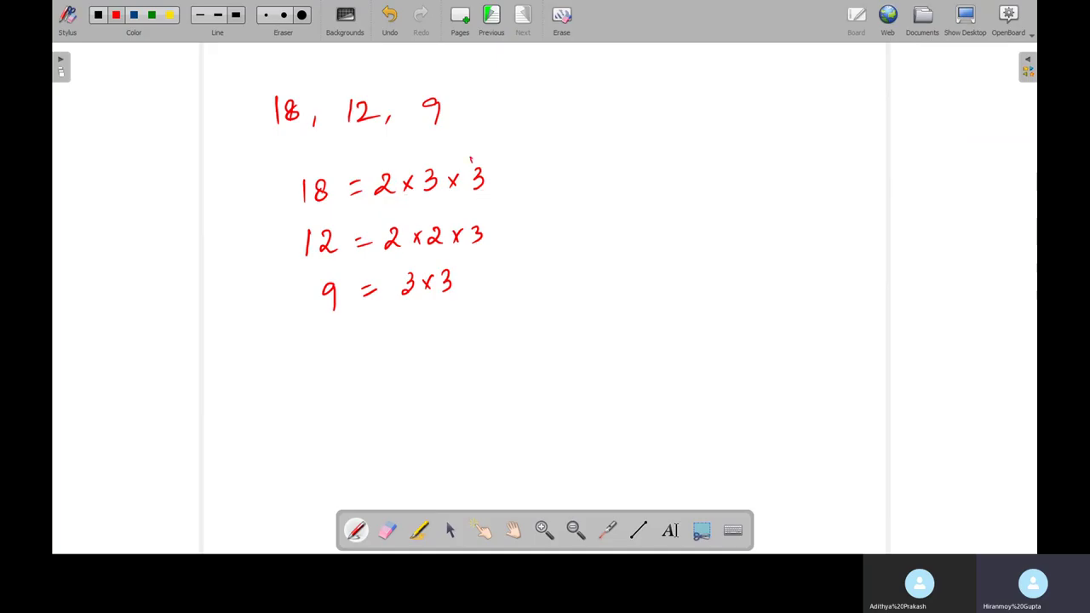
left_click_drag(471, 158, 496, 152)
left_click_drag(474, 216, 499, 207)
left_click_drag(449, 265, 476, 256)
Write 'Prime factor of 18 is 2,3,3' beside the rows, then underline 18 and mark the 12 row
mouse_move(556, 156)
left_mouse_down()
mouse_move(551, 182)
mouse_move(582, 164)
mouse_move(589, 174)
mouse_move(623, 160)
mouse_move(734, 158)
left_mouse_up()
mouse_move(742, 133)
left_mouse_down()
mouse_move(736, 168)
mouse_move(754, 155)
left_mouse_up()
mouse_move(764, 144)
left_mouse_down()
mouse_move(763, 165)
mouse_move(811, 158)
left_mouse_up()
mouse_move(825, 147)
left_mouse_down()
mouse_move(819, 160)
mouse_move(859, 164)
left_mouse_up()
mouse_move(870, 159)
left_mouse_down()
mouse_move(866, 167)
mouse_move(890, 169)
left_mouse_up()
left_click_drag(902, 146, 905, 166)
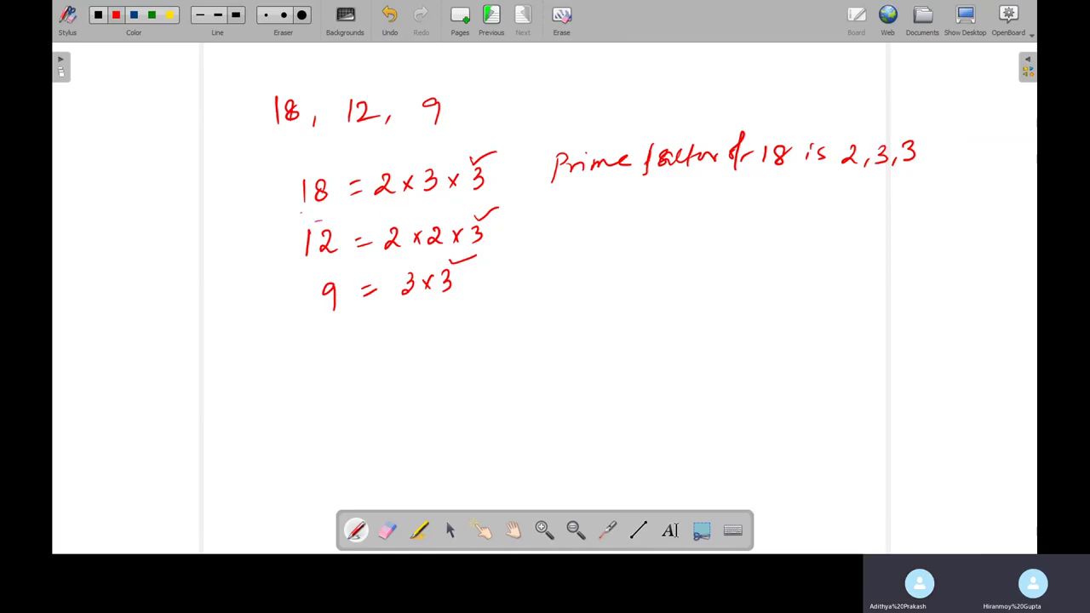
left_click_drag(301, 210, 332, 205)
mouse_move(311, 271)
left_mouse_down()
mouse_move(327, 263)
mouse_move(325, 317)
mouse_move(341, 320)
left_mouse_up()
Switch OpenBoard to desktop mode to reveal the Skype call window
left_click(964, 18)
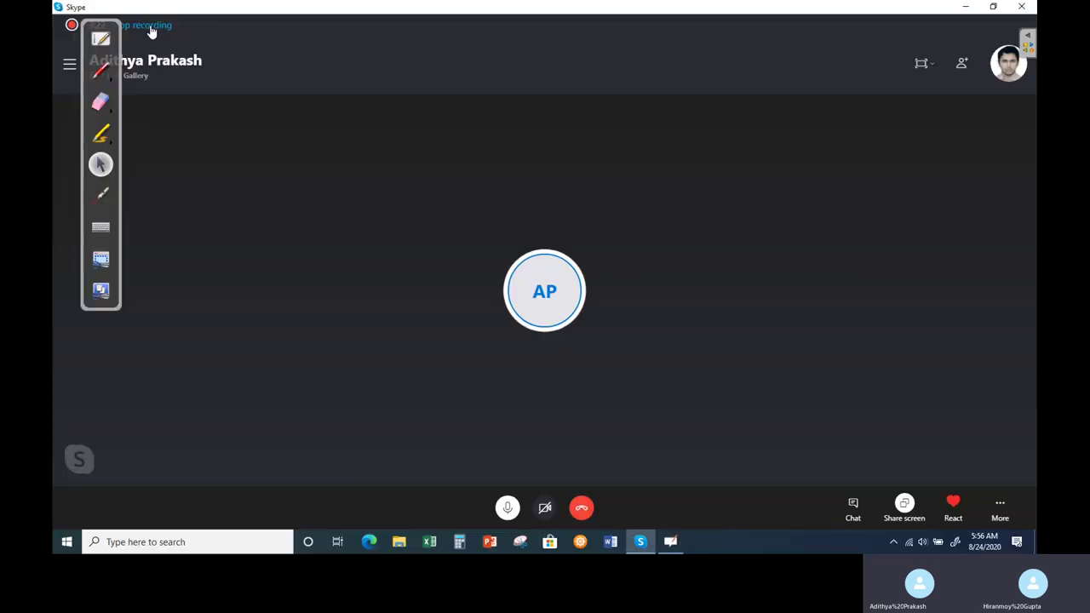